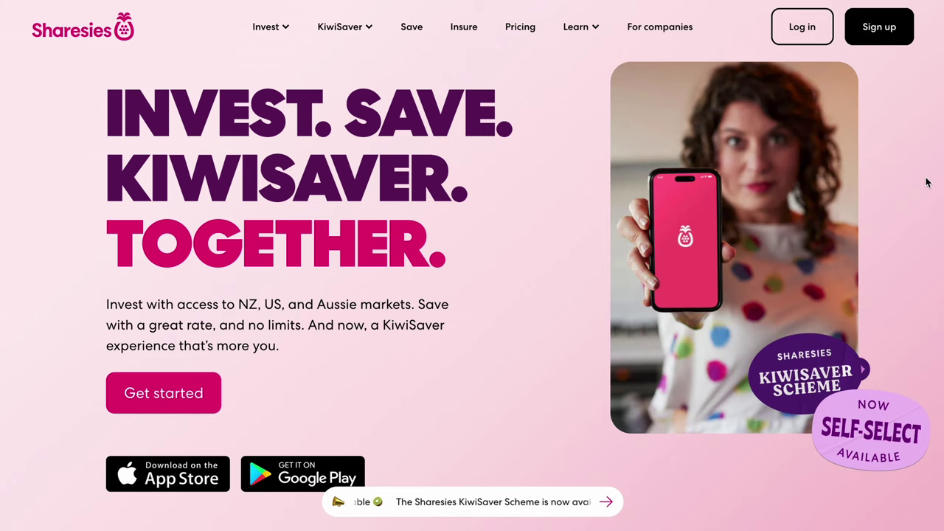
- Start a new Sharesies sign-up as a New Zealand resident
{"action": "left_click", "coordinate": [885, 34]}
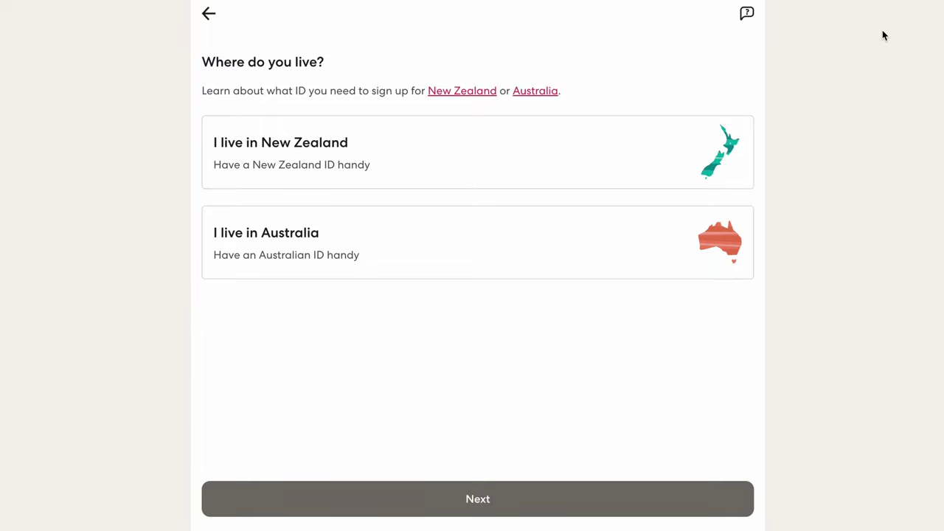
{"action": "left_click", "coordinate": [618, 155]}
{"action": "left_click", "coordinate": [566, 497]}
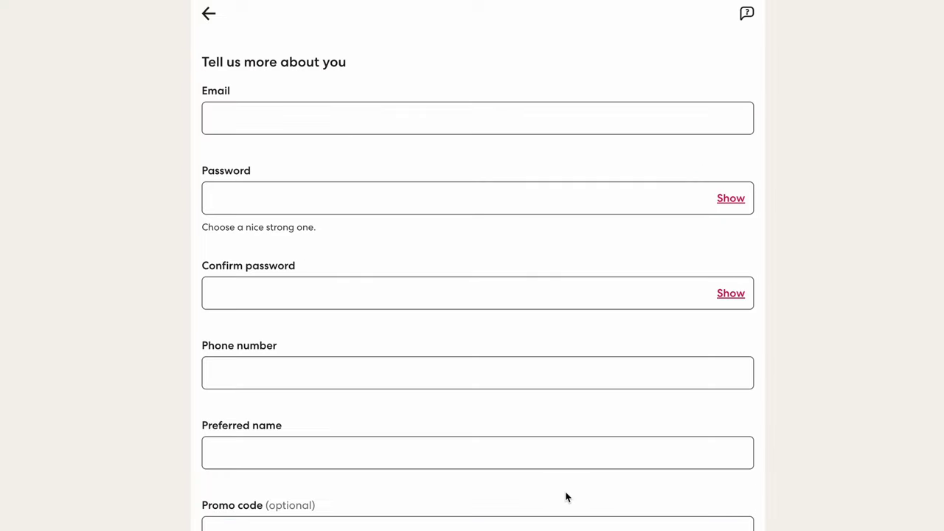
- Fill in the email, password, phone and preferred name, accept the terms, and submit
{"action": "left_click", "coordinate": [395, 121]}
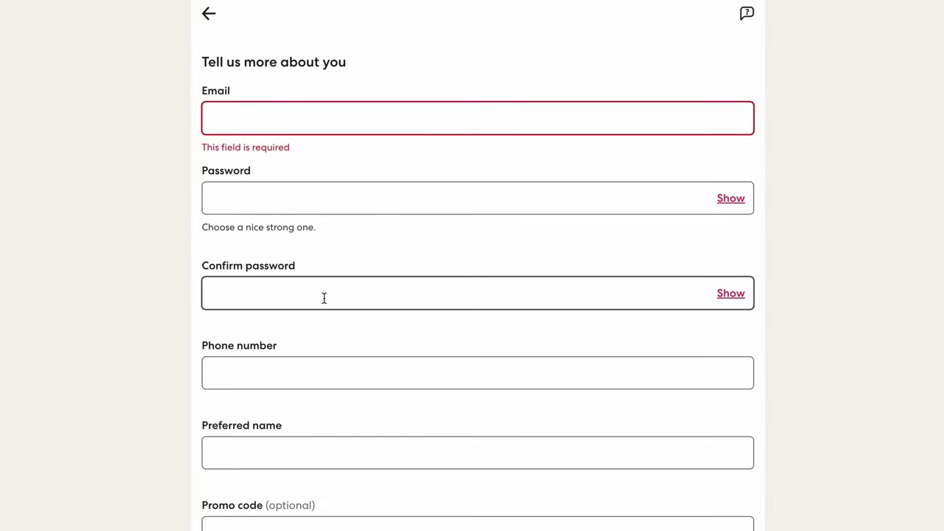
{"action": "scroll", "coordinate": [288, 391], "scroll_direction": "down", "scroll_amount": 1}
{"action": "left_click", "coordinate": [284, 367]}
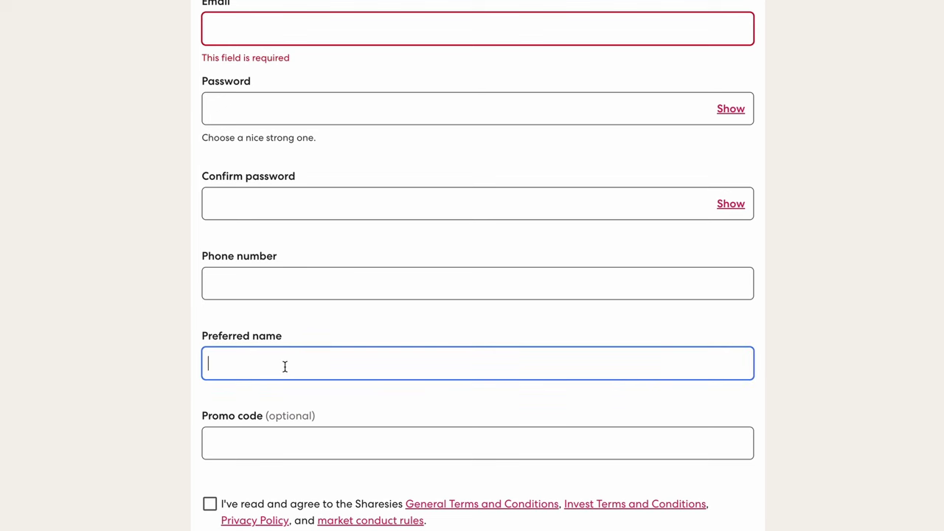
{"action": "scroll", "coordinate": [284, 367], "scroll_direction": "down", "scroll_amount": 1}
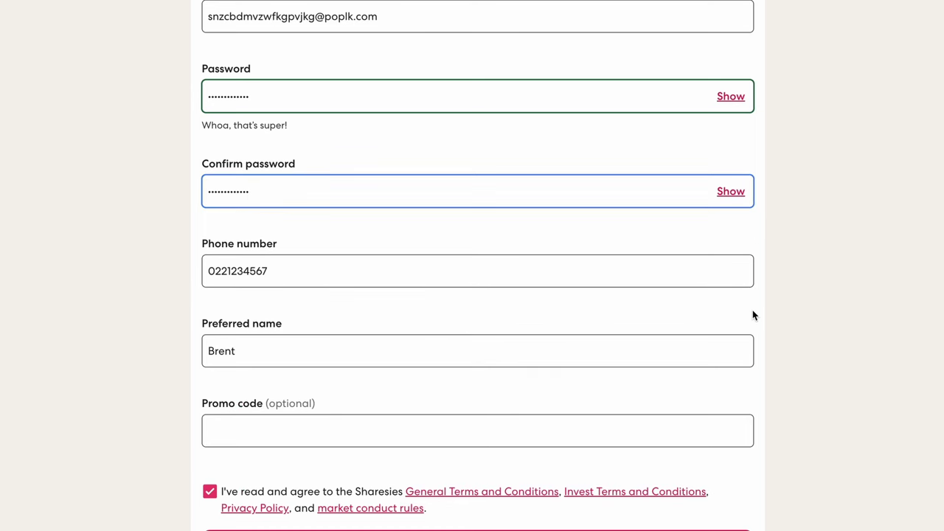
{"action": "scroll", "coordinate": [752, 315], "scroll_direction": "down", "scroll_amount": 1}
{"action": "left_click", "coordinate": [577, 465]}
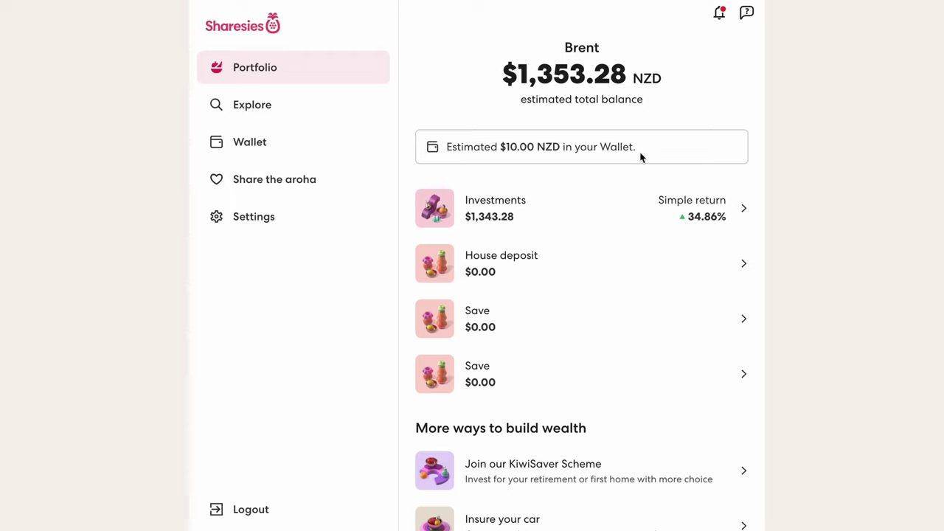
{"action": "scroll", "coordinate": [640, 157], "scroll_direction": "down", "scroll_amount": 1}
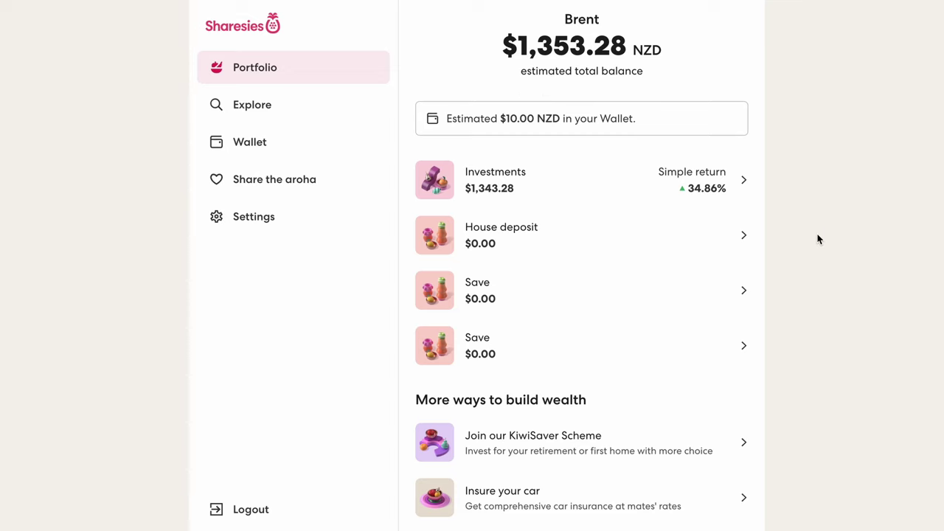
{"action": "scroll", "coordinate": [817, 239], "scroll_direction": "down", "scroll_amount": 2}
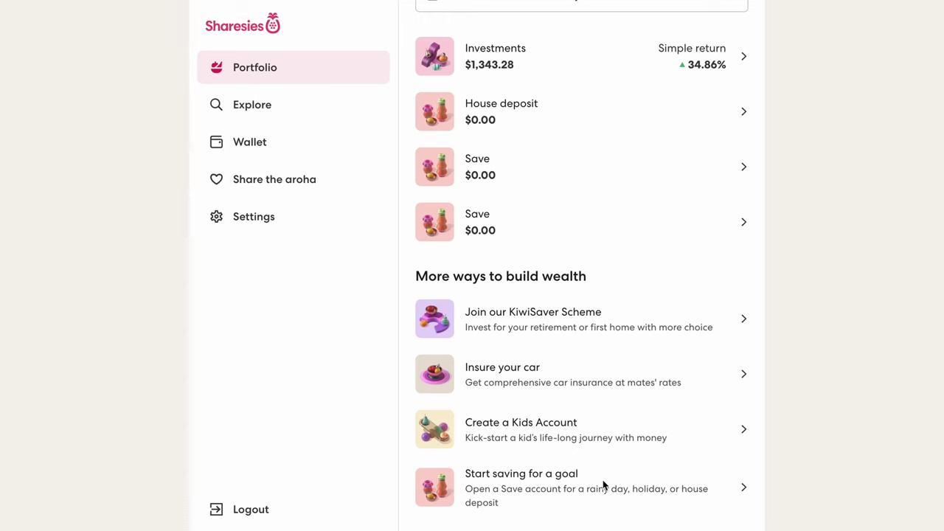
{"action": "scroll", "coordinate": [792, 356], "scroll_direction": "up", "scroll_amount": 3}
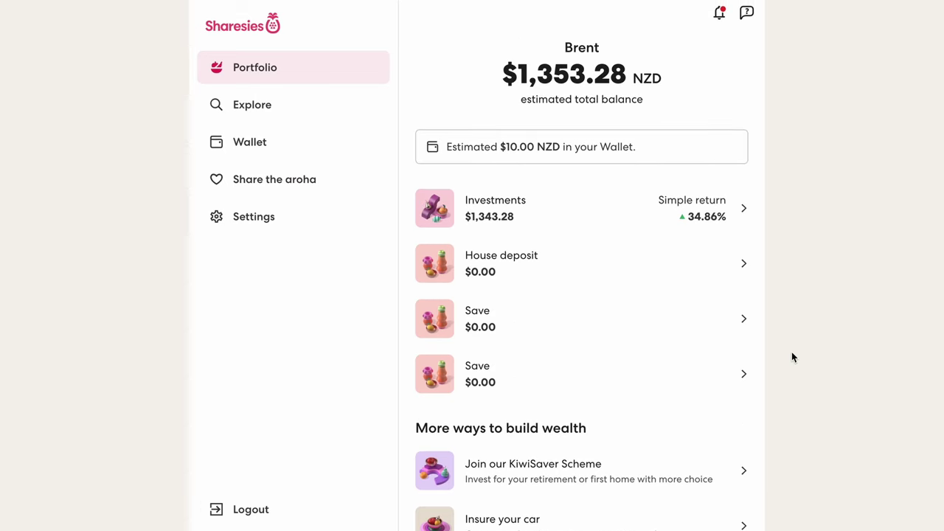
{"action": "left_click", "coordinate": [529, 217]}
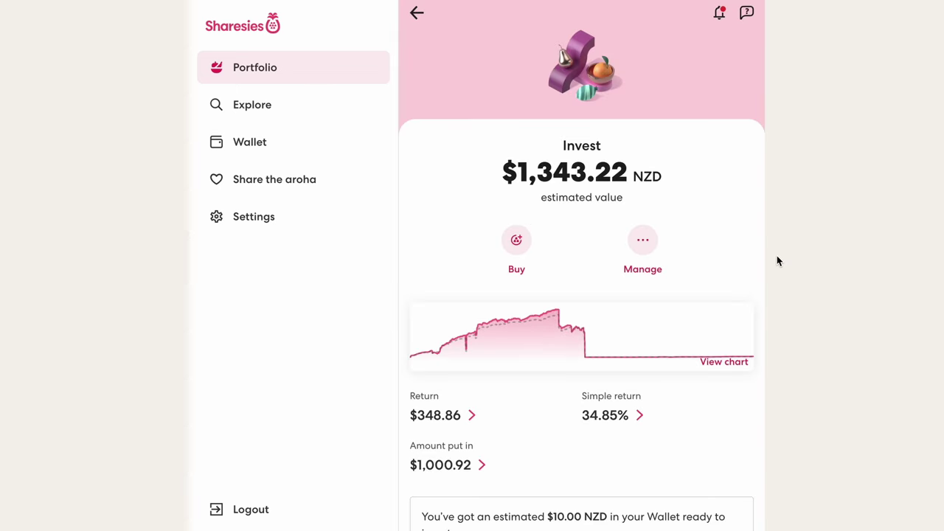
- Open the full all-time portfolio value chart from the Invest page's chart card
{"action": "left_click", "coordinate": [643, 335]}
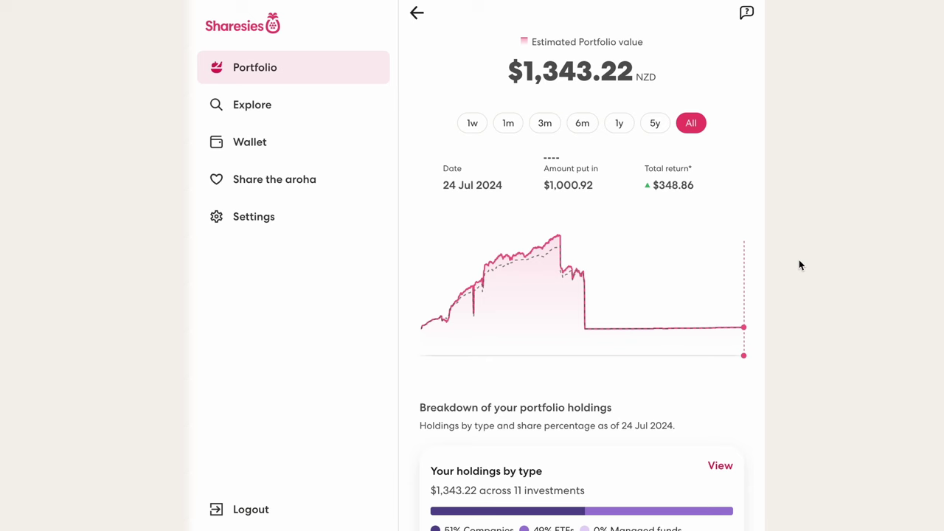
{"action": "left_click", "coordinate": [512, 132]}
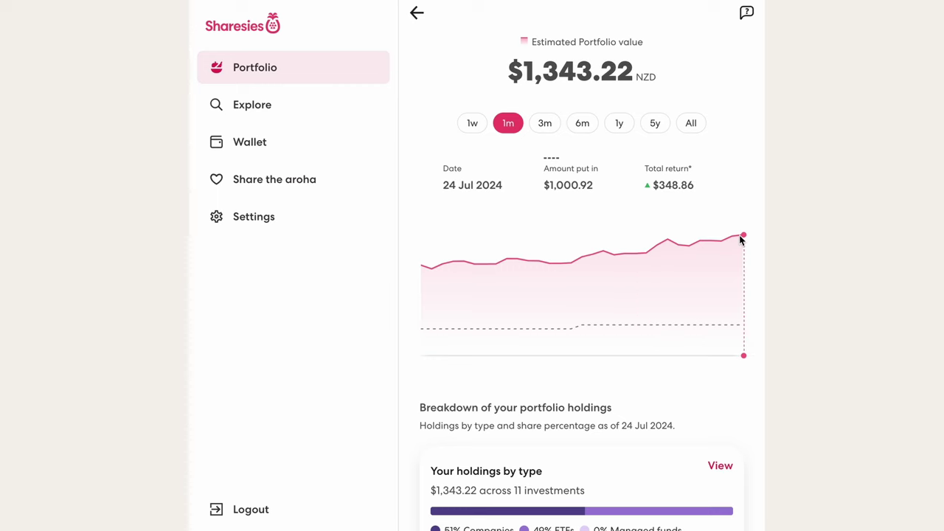
{"action": "scroll", "coordinate": [741, 239], "scroll_direction": "down", "scroll_amount": 3}
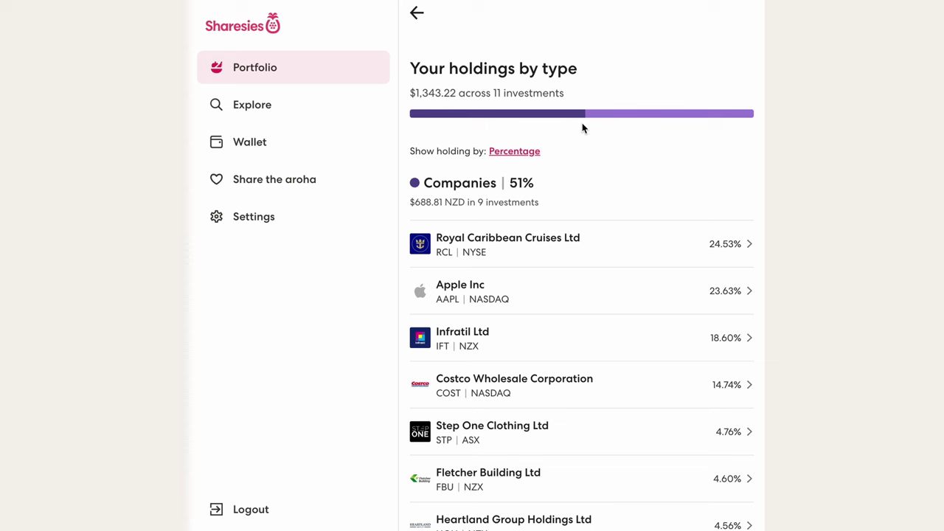
{"action": "left_click", "coordinate": [529, 152]}
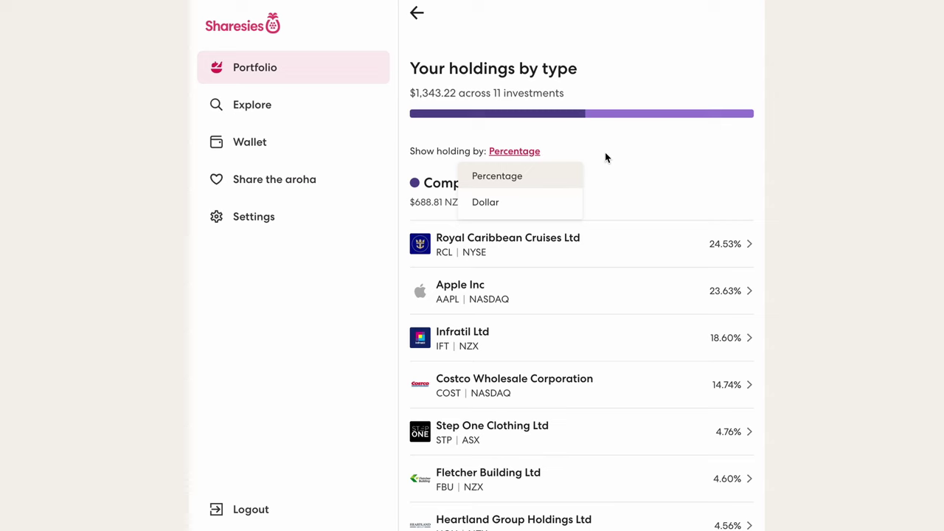
{"action": "left_click", "coordinate": [525, 184]}
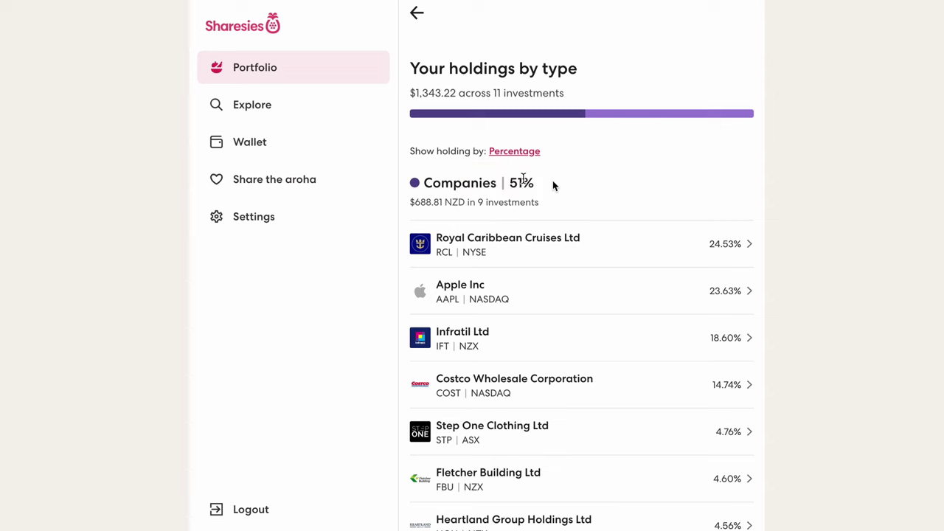
{"action": "left_click_drag", "start_coordinate": [534, 186], "coordinate": [502, 184]}
{"action": "scroll", "coordinate": [511, 193], "scroll_direction": "down", "scroll_amount": 4}
{"action": "scroll", "coordinate": [511, 193], "scroll_direction": "down", "scroll_amount": 2}
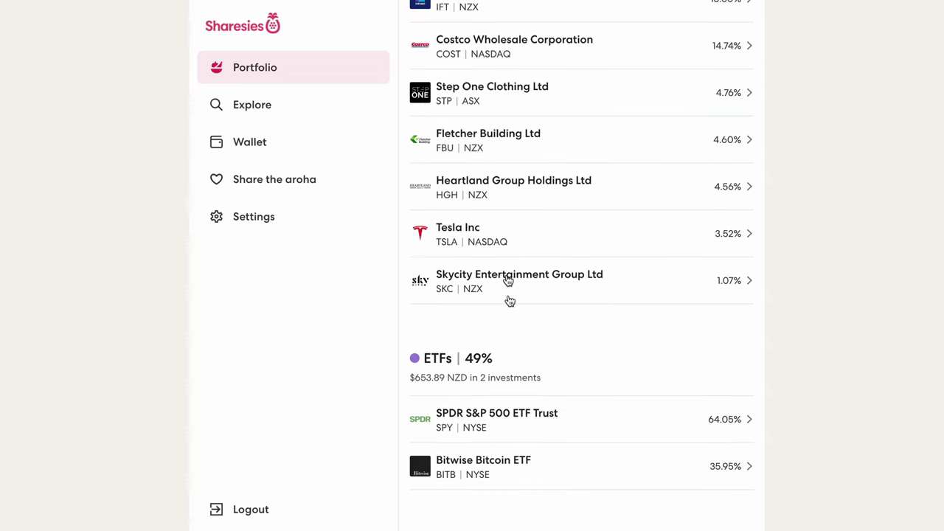
{"action": "left_click_drag", "start_coordinate": [506, 358], "coordinate": [462, 360]}
{"action": "left_click", "coordinate": [582, 361]}
{"action": "scroll", "coordinate": [773, 333], "scroll_direction": "up", "scroll_amount": 6}
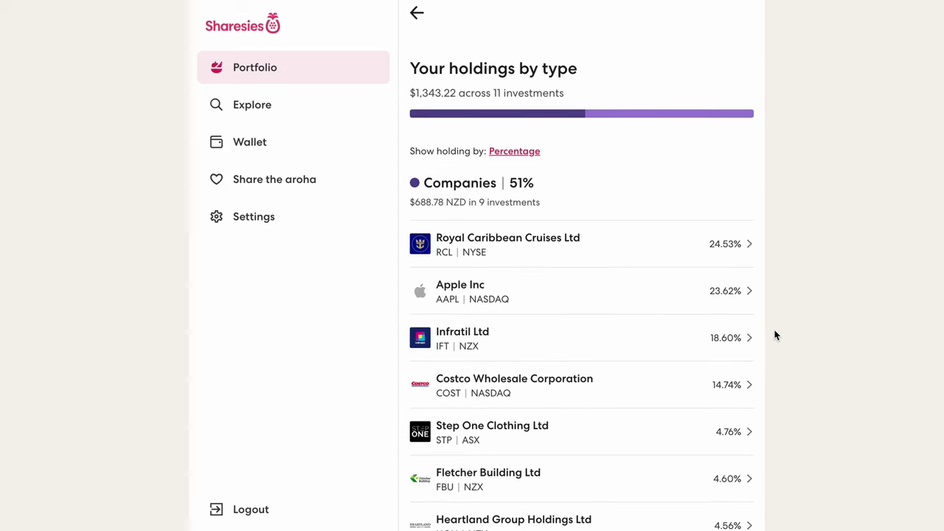
- Go back to the Invest page and scroll down to the AI Search card
{"action": "left_click", "coordinate": [416, 13]}
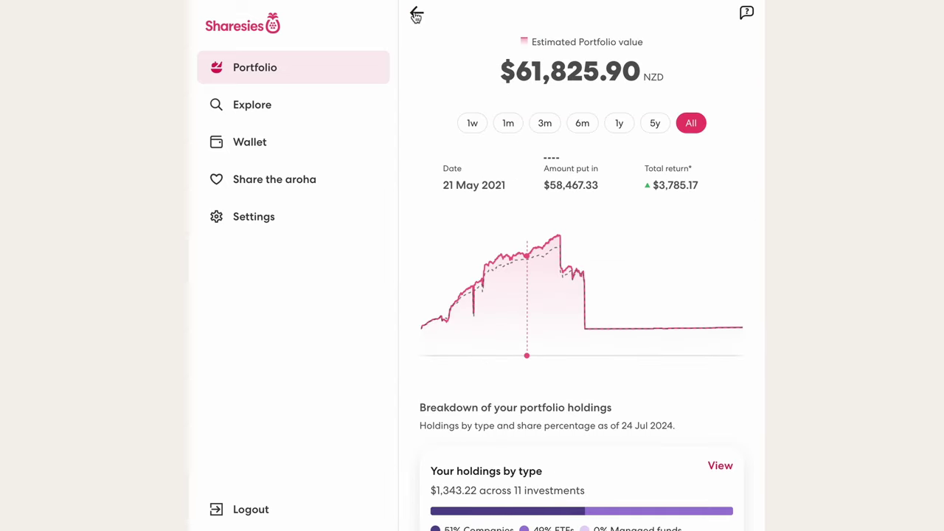
{"action": "scroll", "coordinate": [560, 287], "scroll_direction": "down", "scroll_amount": 2}
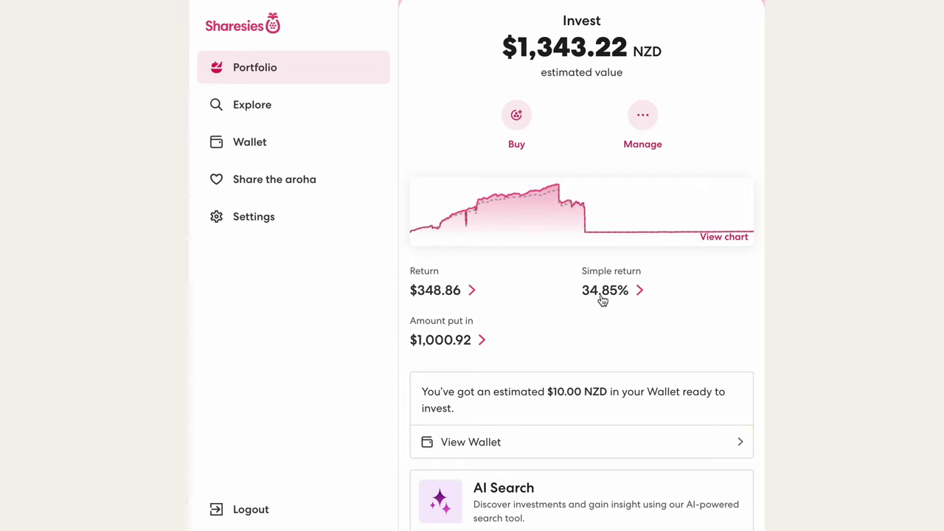
{"action": "scroll", "coordinate": [603, 299], "scroll_direction": "up", "scroll_amount": 2}
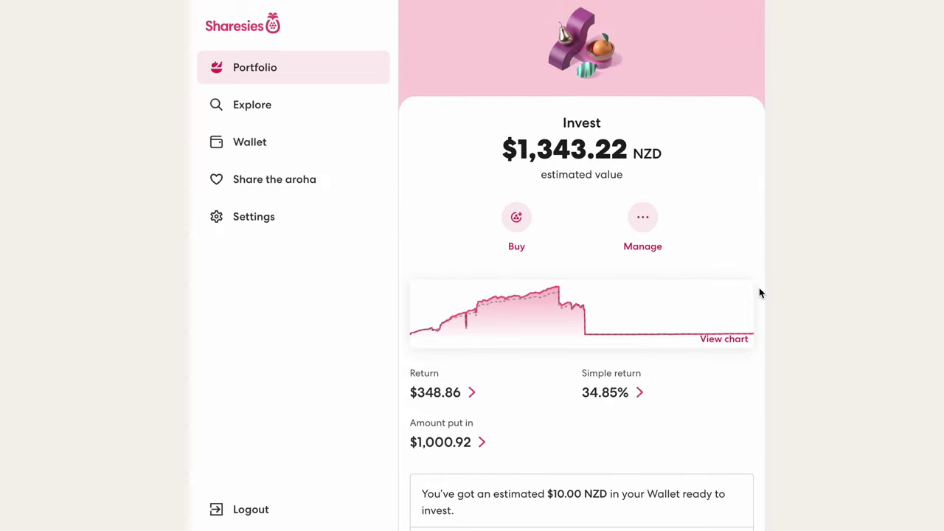
{"action": "scroll", "coordinate": [762, 293], "scroll_direction": "down", "scroll_amount": 4}
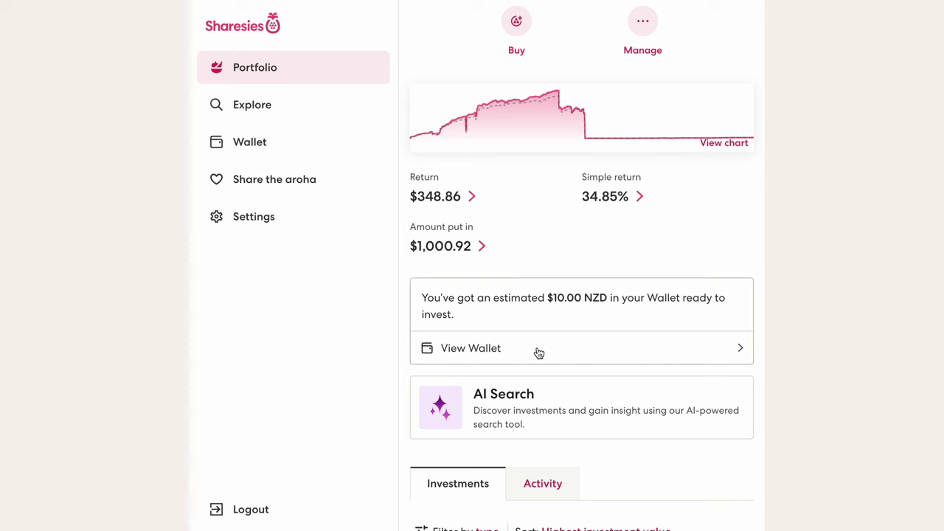
{"action": "scroll", "coordinate": [627, 277], "scroll_direction": "down", "scroll_amount": 2}
{"action": "scroll", "coordinate": [620, 275], "scroll_direction": "down", "scroll_amount": 1}
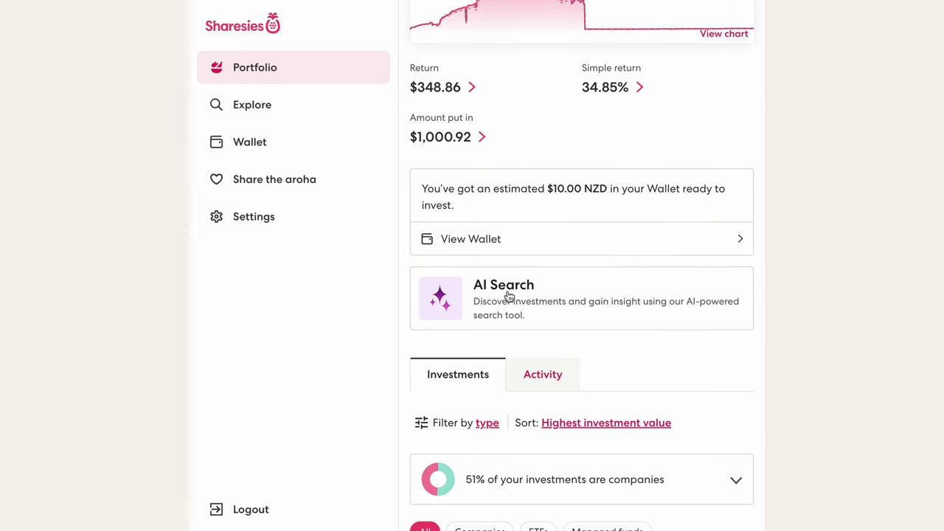
- Run the 'Investing in electric vehicles' AI Search, browse the suggested companies and ETFs, then go back
{"action": "left_click", "coordinate": [585, 288]}
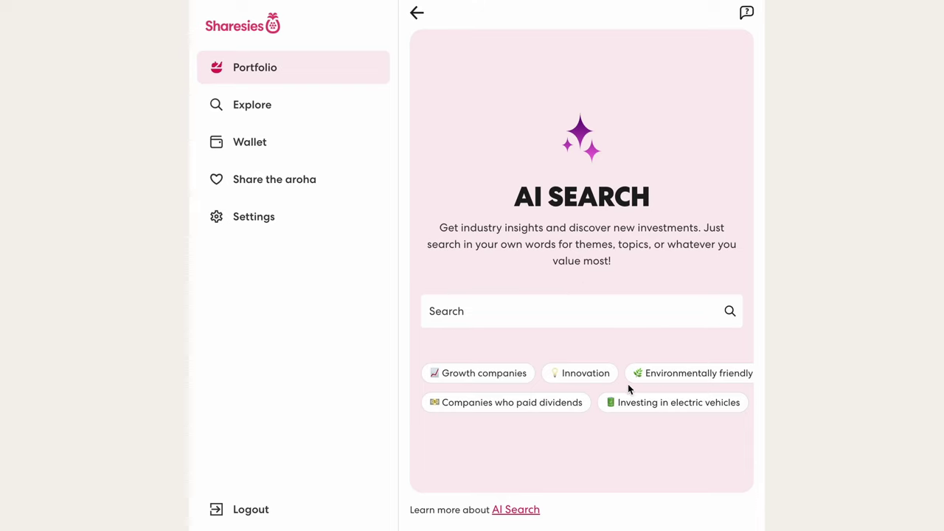
{"action": "left_click", "coordinate": [653, 405]}
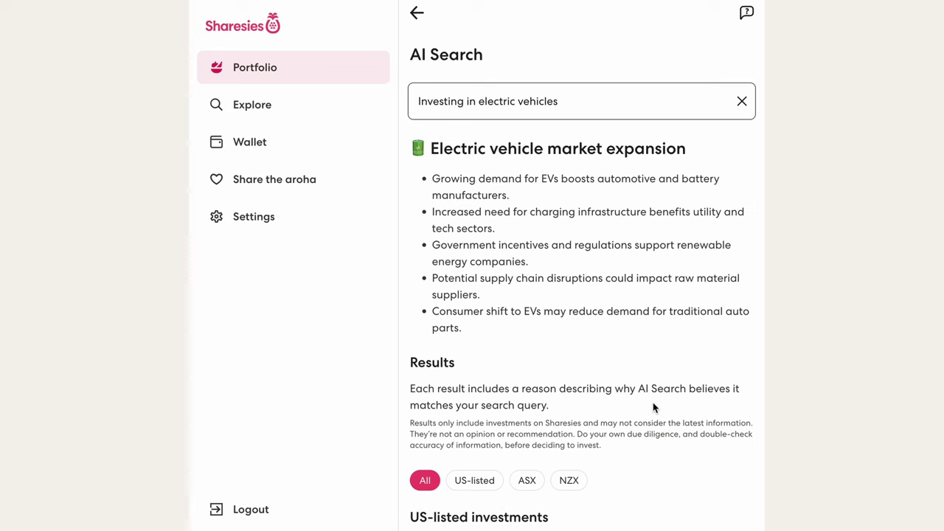
{"action": "scroll", "coordinate": [653, 402], "scroll_direction": "down", "scroll_amount": 3}
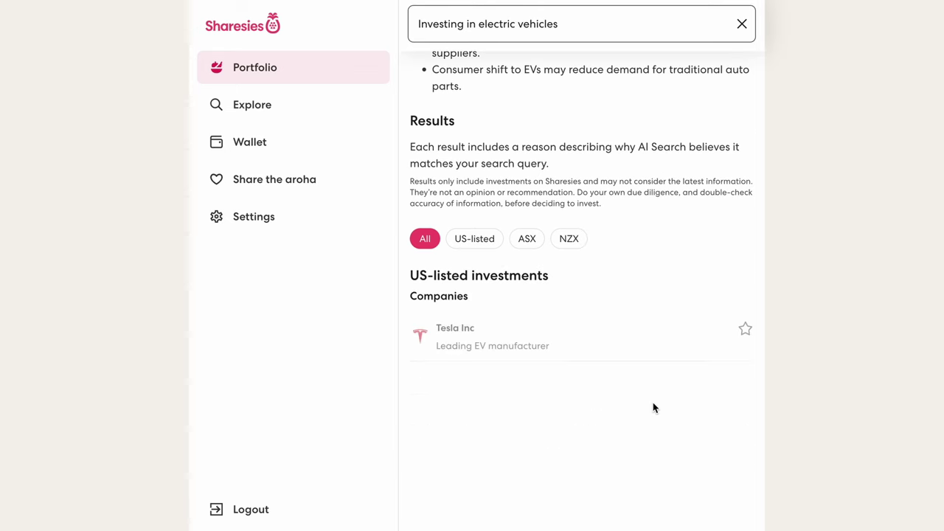
{"action": "scroll", "coordinate": [653, 404], "scroll_direction": "down", "scroll_amount": 1}
{"action": "scroll", "coordinate": [590, 340], "scroll_direction": "up", "scroll_amount": 1}
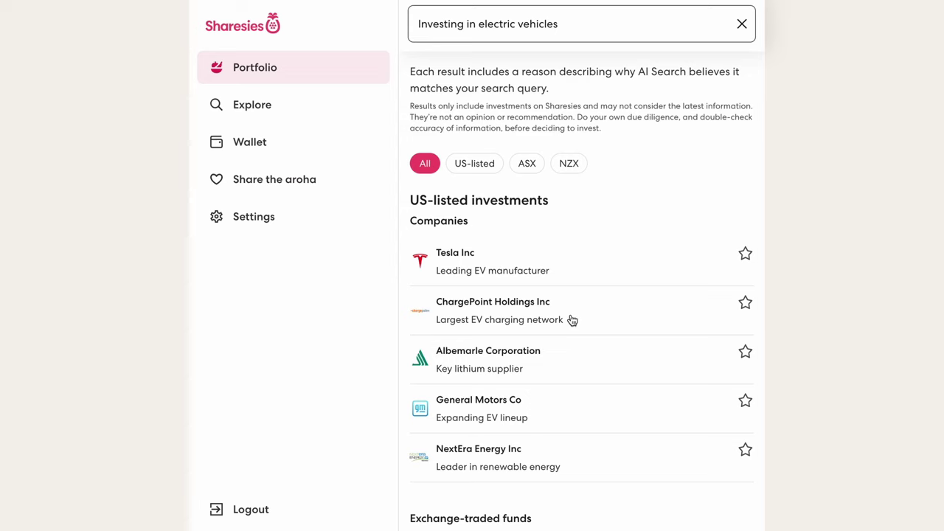
{"action": "scroll", "coordinate": [573, 319], "scroll_direction": "down", "scroll_amount": 4}
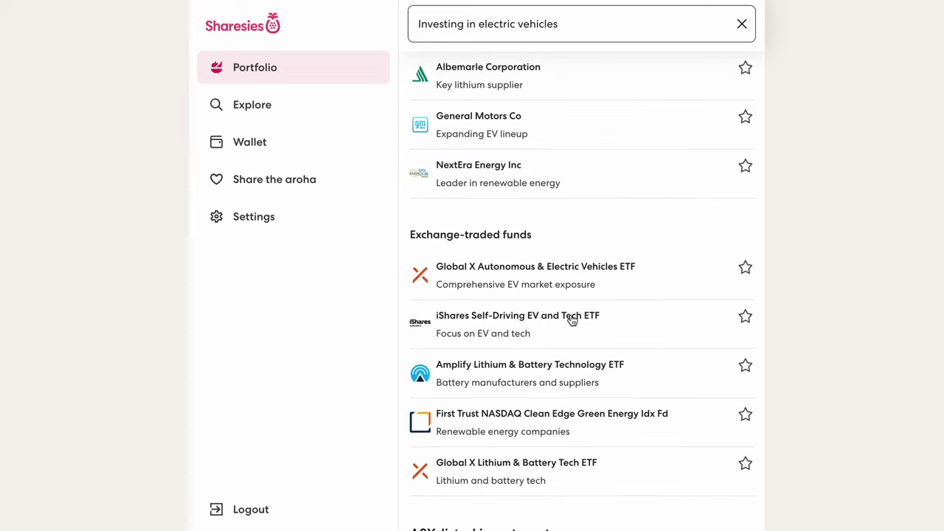
{"action": "scroll", "coordinate": [573, 320], "scroll_direction": "down", "scroll_amount": 4}
{"action": "scroll", "coordinate": [572, 320], "scroll_direction": "down", "scroll_amount": 9}
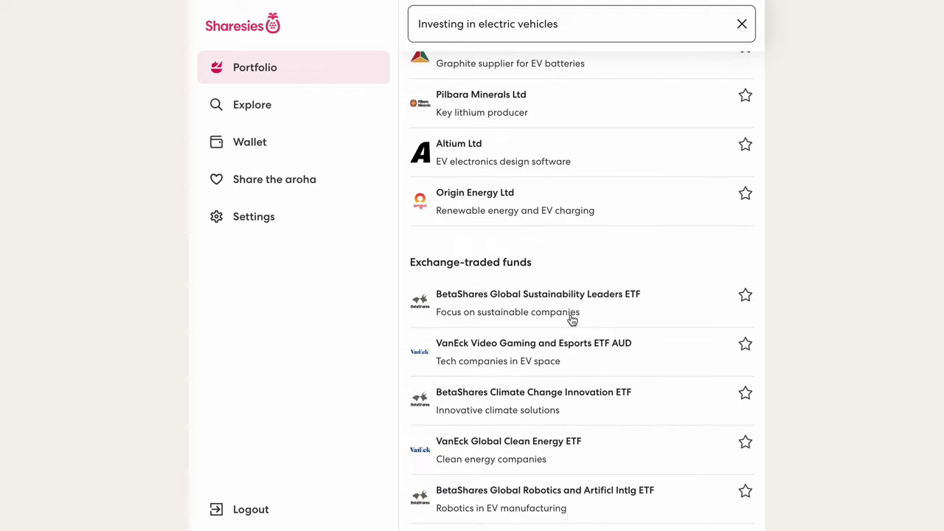
{"action": "scroll", "coordinate": [573, 320], "scroll_direction": "down", "scroll_amount": 2}
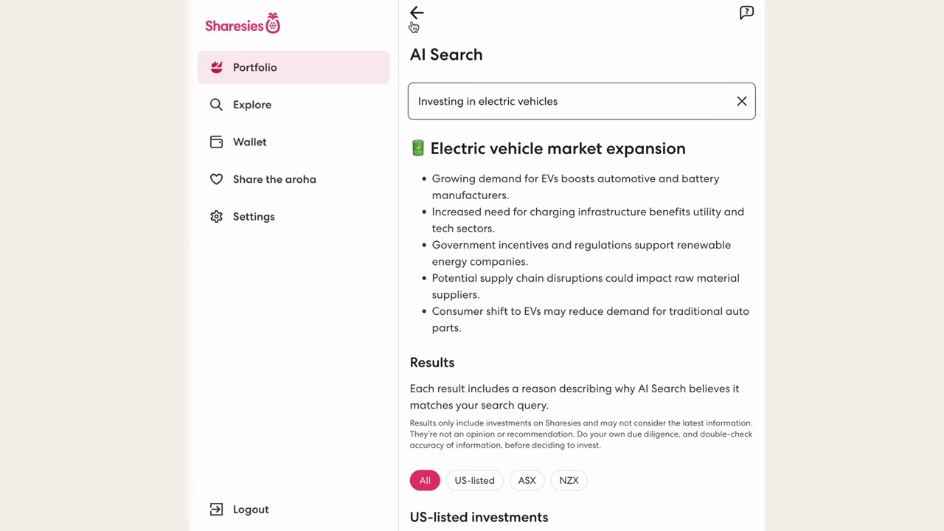
{"action": "left_click", "coordinate": [418, 15]}
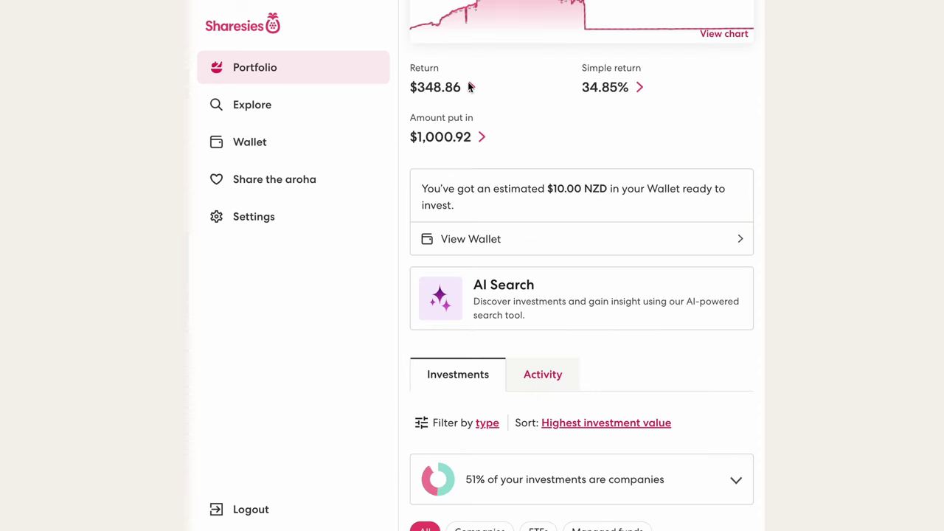
{"action": "scroll", "coordinate": [550, 267], "scroll_direction": "down", "scroll_amount": 3}
{"action": "scroll", "coordinate": [549, 267], "scroll_direction": "down", "scroll_amount": 5}
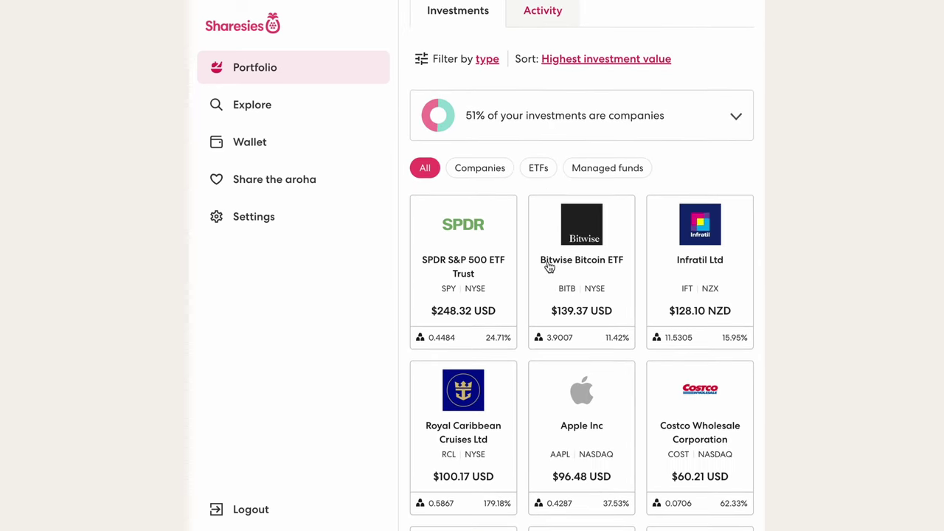
{"action": "scroll", "coordinate": [548, 268], "scroll_direction": "up", "scroll_amount": 2}
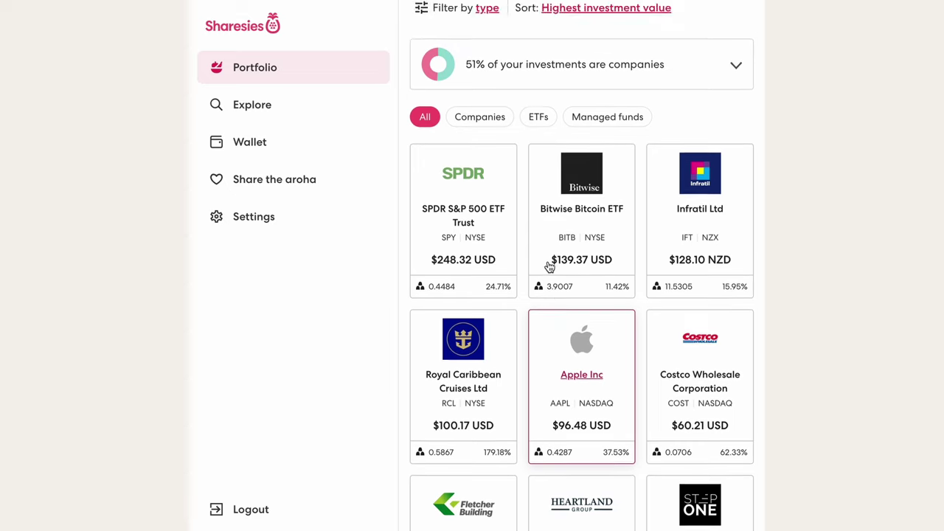
{"action": "scroll", "coordinate": [472, 204], "scroll_direction": "down", "scroll_amount": 1}
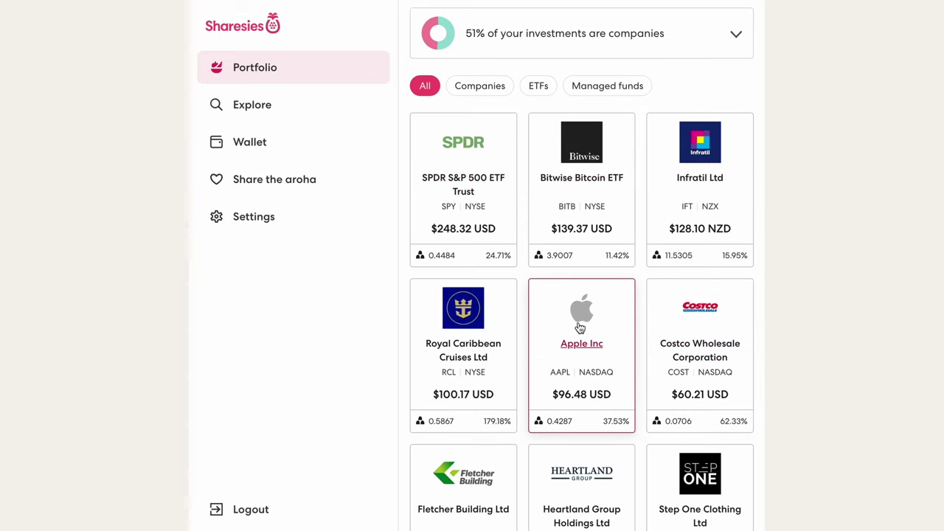
{"action": "scroll", "coordinate": [491, 334], "scroll_direction": "down", "scroll_amount": 3}
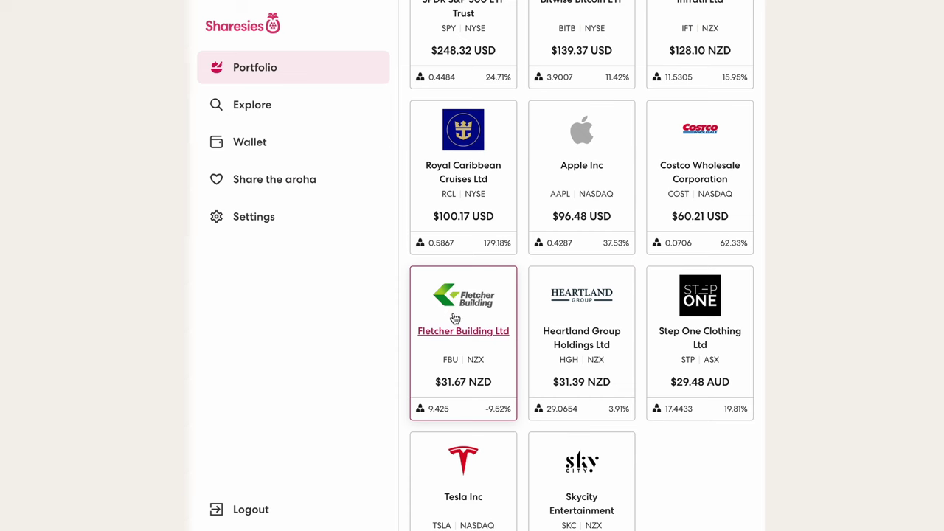
{"action": "scroll", "coordinate": [455, 319], "scroll_direction": "up", "scroll_amount": 6}
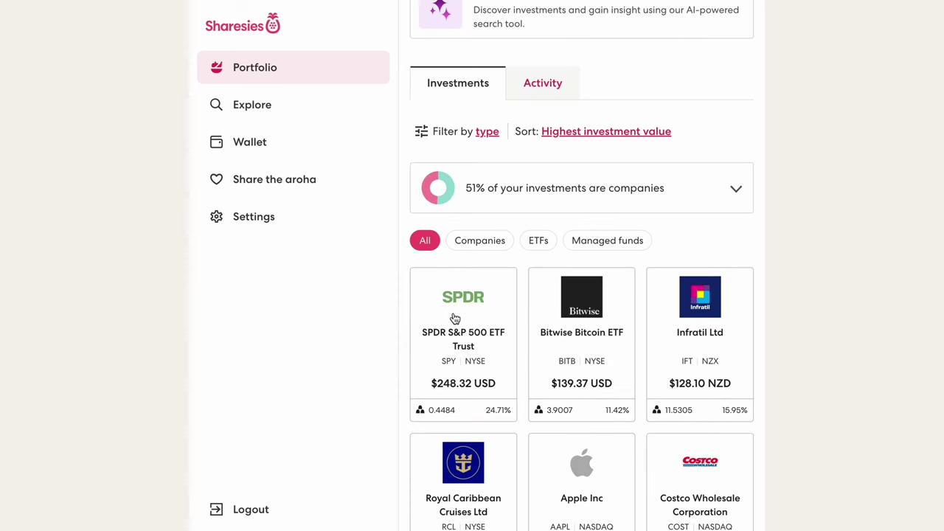
- Filter holdings by country: New Zealand, Australia, United States, then All again
{"action": "left_click", "coordinate": [487, 134]}
{"action": "left_click", "coordinate": [459, 192]}
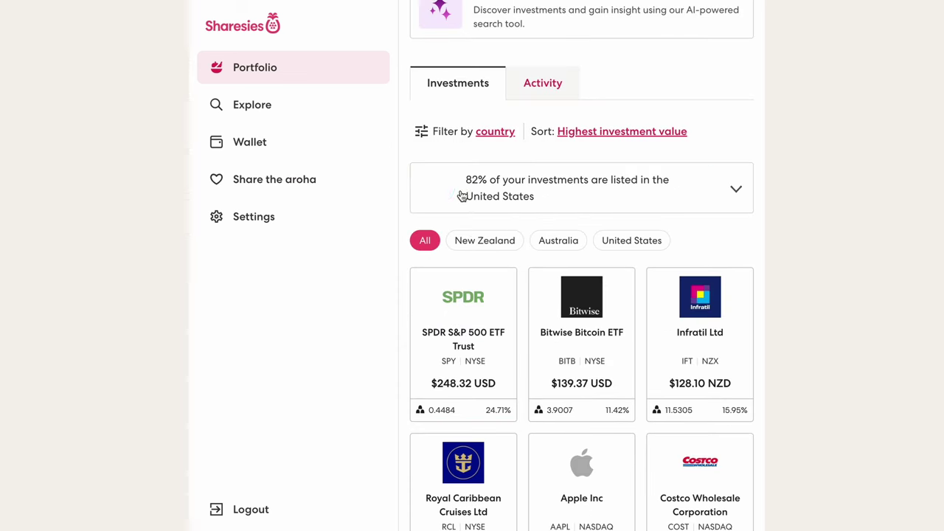
{"action": "left_click", "coordinate": [478, 246]}
{"action": "left_click", "coordinate": [558, 242]}
{"action": "left_click", "coordinate": [599, 247]}
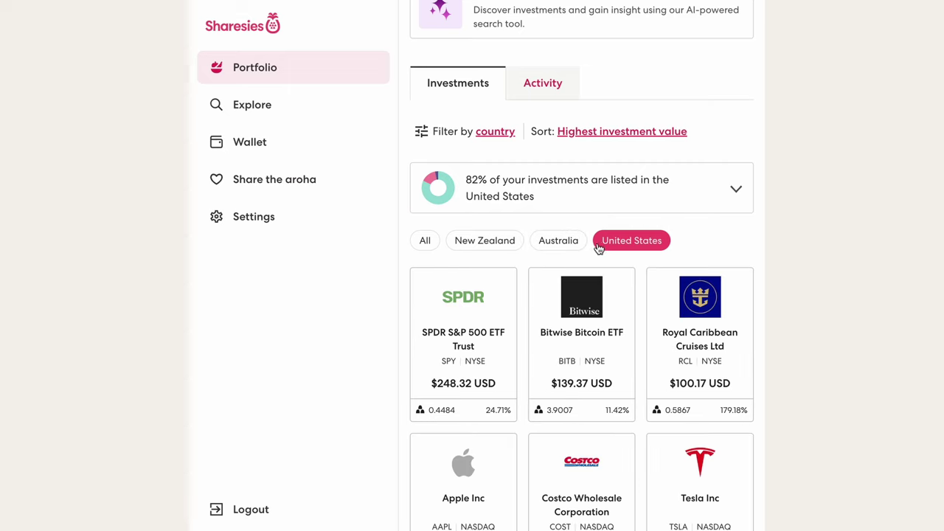
{"action": "left_click", "coordinate": [426, 243]}
- Try the risk and type filters (companies, ETFs, managed funds), return to All, and open Sort
{"action": "left_click", "coordinate": [496, 138]}
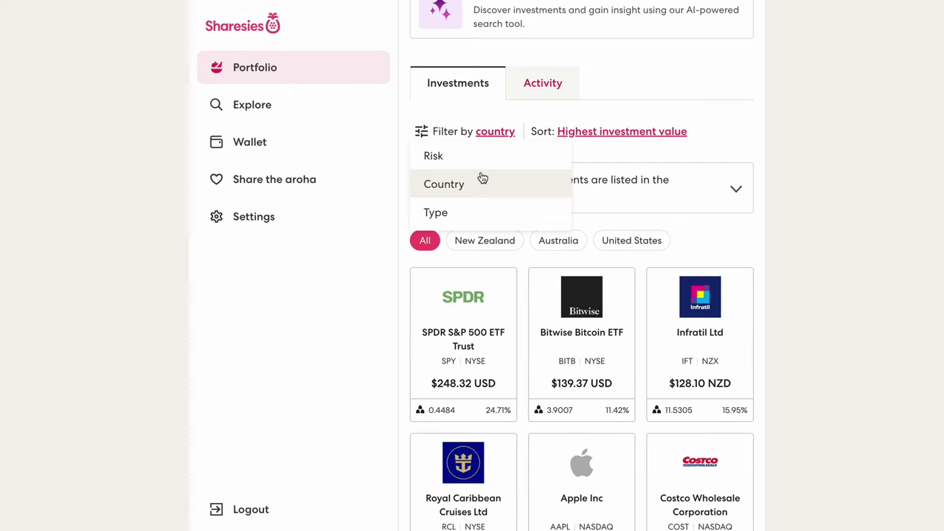
{"action": "left_click", "coordinate": [475, 164]}
{"action": "left_click", "coordinate": [484, 136]}
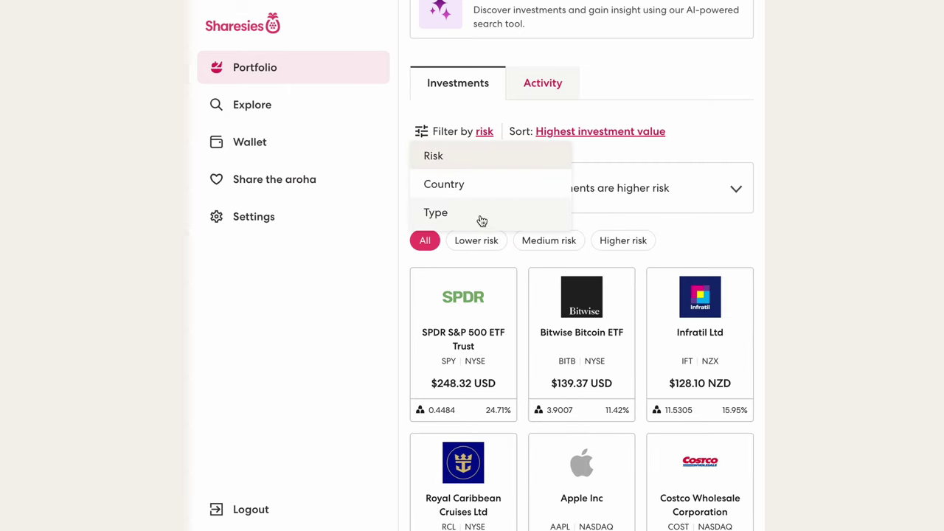
{"action": "left_click", "coordinate": [480, 219]}
{"action": "left_click", "coordinate": [480, 240]}
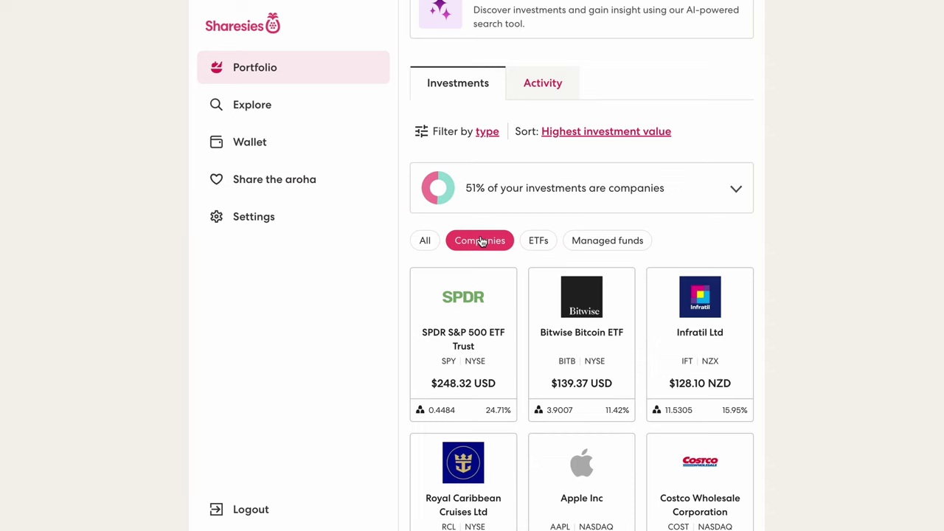
{"action": "left_click", "coordinate": [539, 241]}
{"action": "left_click", "coordinate": [585, 244]}
{"action": "left_click", "coordinate": [431, 242]}
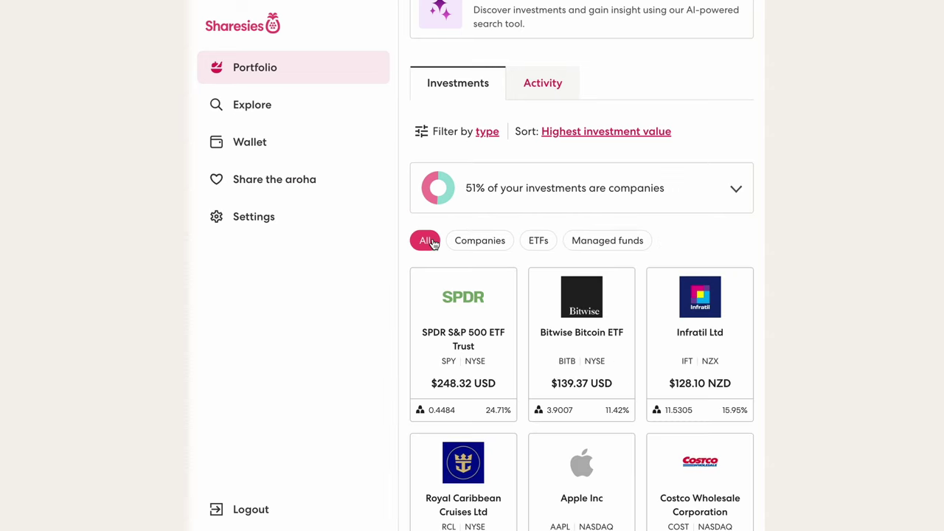
{"action": "left_click", "coordinate": [588, 137]}
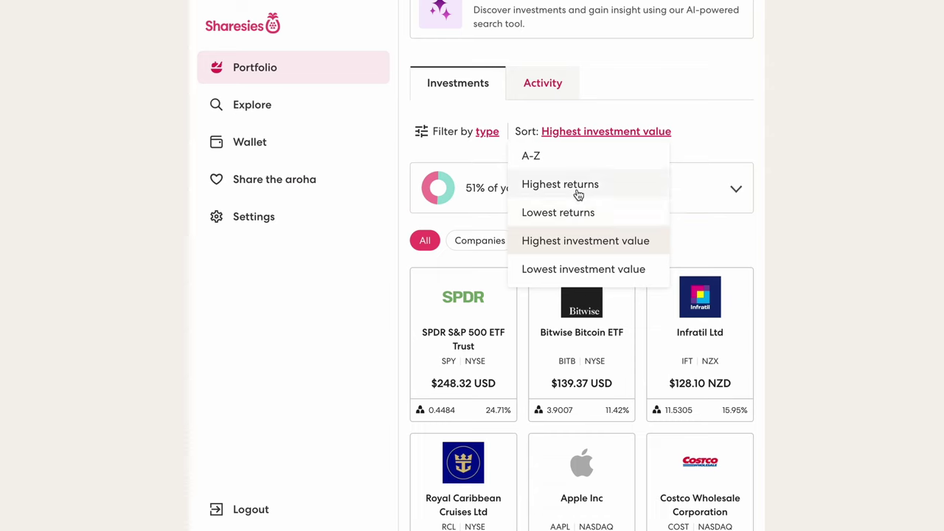
- Keep the 'Highest investment value' sort and scroll down to the investment cards
{"action": "left_click", "coordinate": [581, 249]}
{"action": "scroll", "coordinate": [706, 247], "scroll_direction": "down", "scroll_amount": 2}
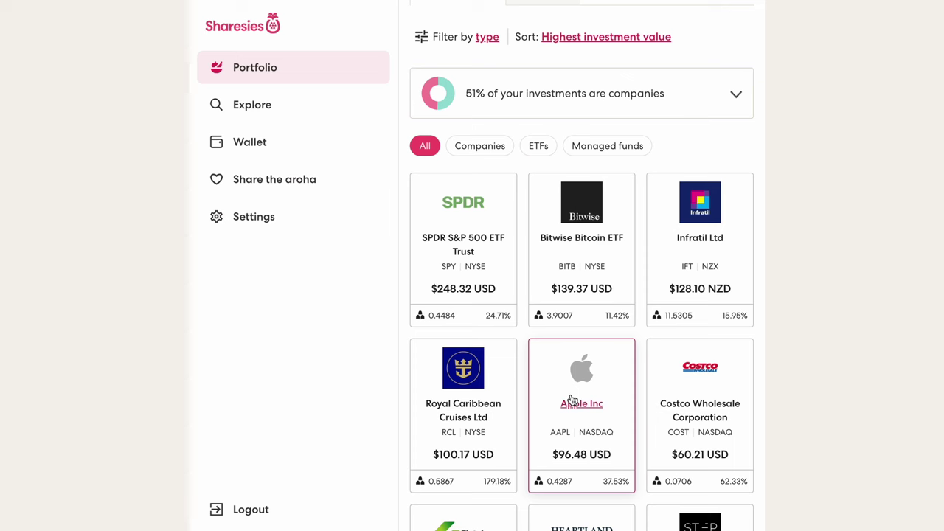
- Open the Apple Inc investment page and highlight parts of its AAPL and NASDAQ labels
{"action": "left_click", "coordinate": [572, 399]}
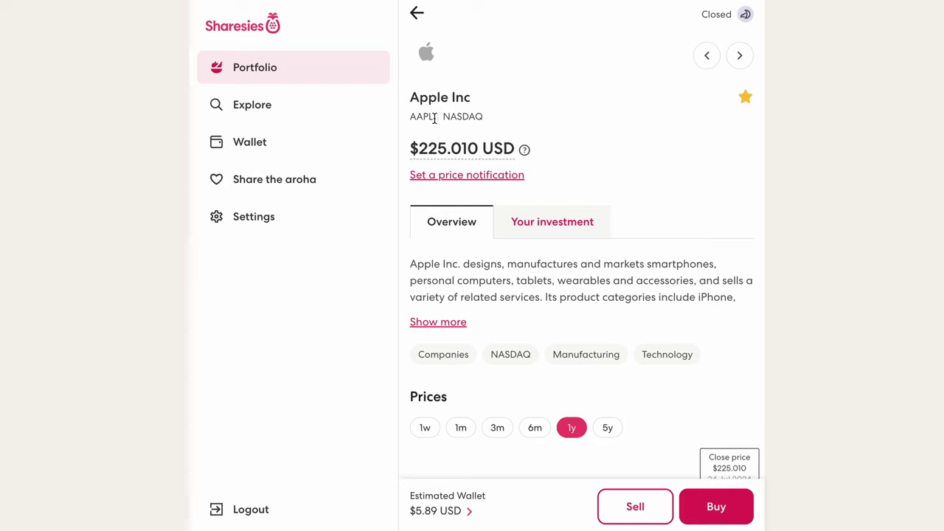
{"action": "left_click_drag", "start_coordinate": [435, 119], "coordinate": [409, 118]}
{"action": "left_click", "coordinate": [542, 116]}
{"action": "left_click_drag", "start_coordinate": [485, 117], "coordinate": [453, 118]}
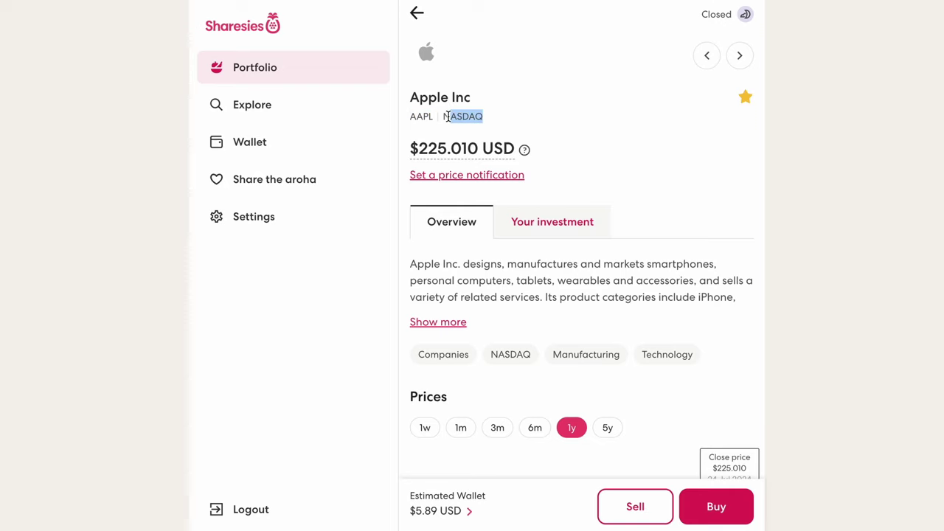
{"action": "left_click", "coordinate": [531, 116]}
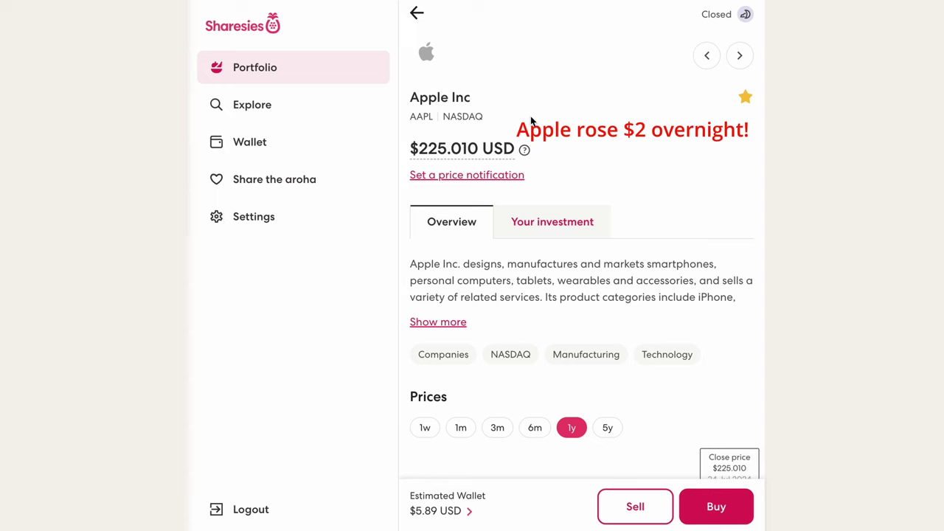
{"action": "mouse_move", "coordinate": [504, 154]}
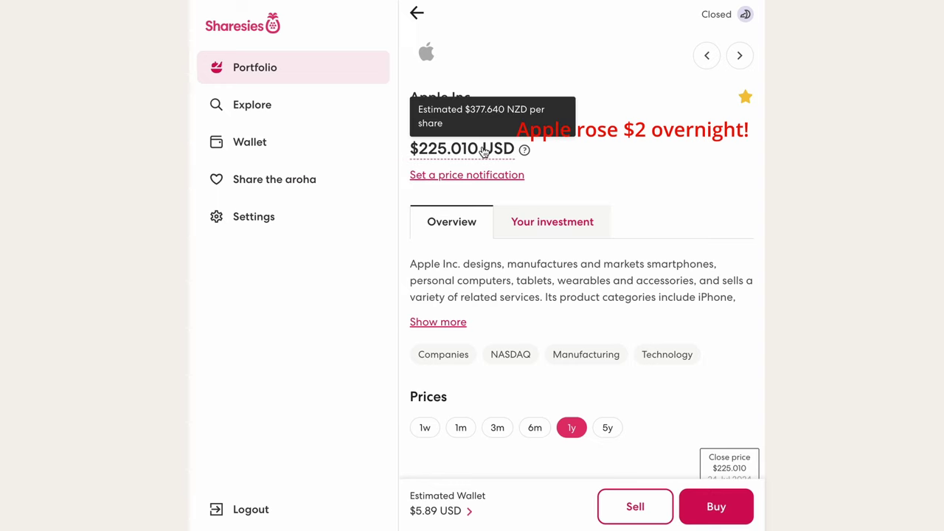
{"action": "left_click", "coordinate": [494, 174]}
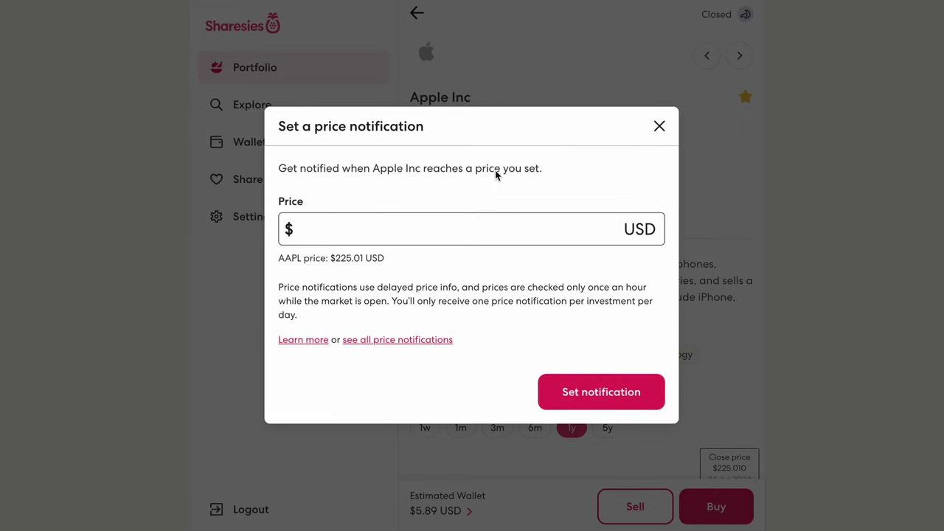
{"action": "left_click", "coordinate": [478, 225]}
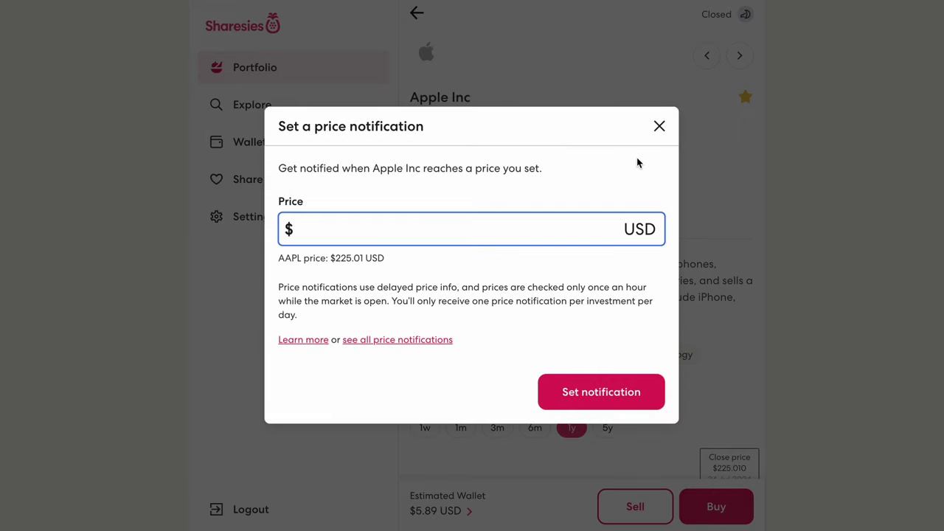
{"action": "left_click", "coordinate": [659, 127]}
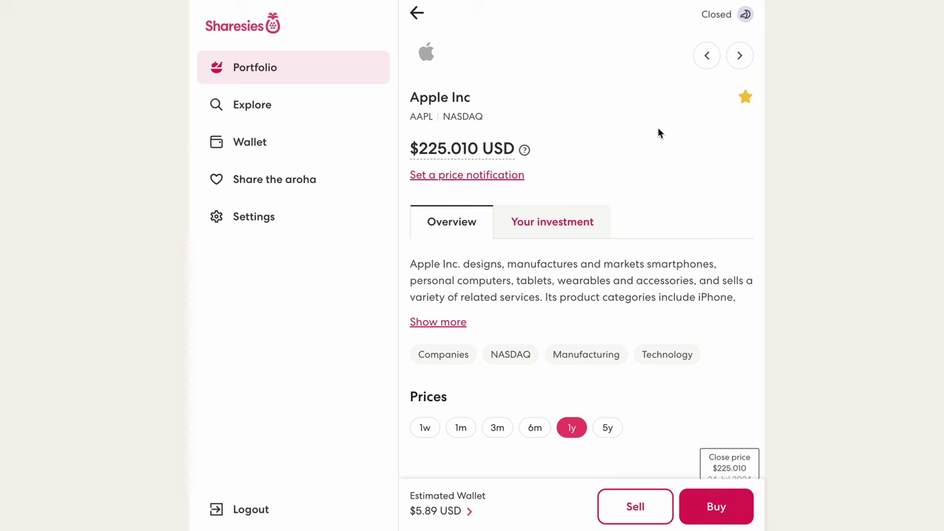
- Toggle Apple off and back onto the watchlist, then expand its full company description
{"action": "left_click", "coordinate": [746, 99]}
{"action": "left_click", "coordinate": [748, 102]}
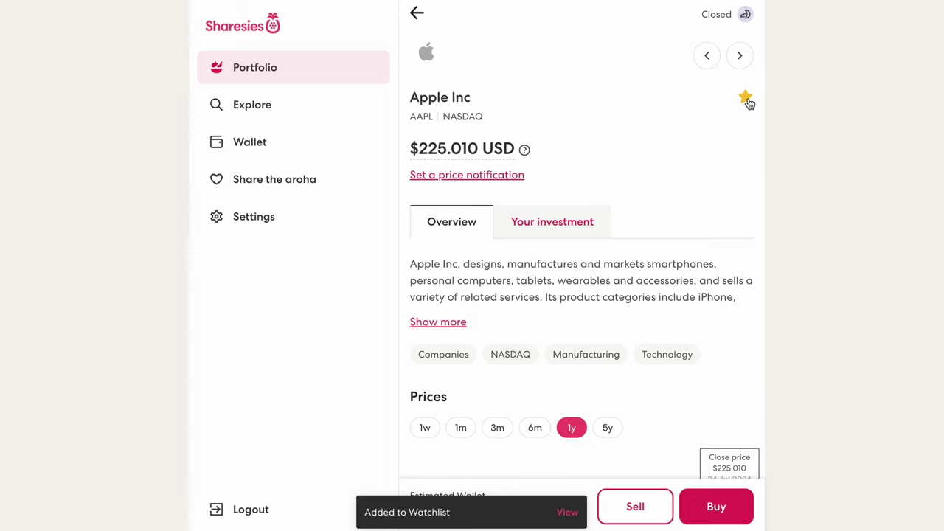
{"action": "scroll", "coordinate": [712, 165], "scroll_direction": "down", "scroll_amount": 2}
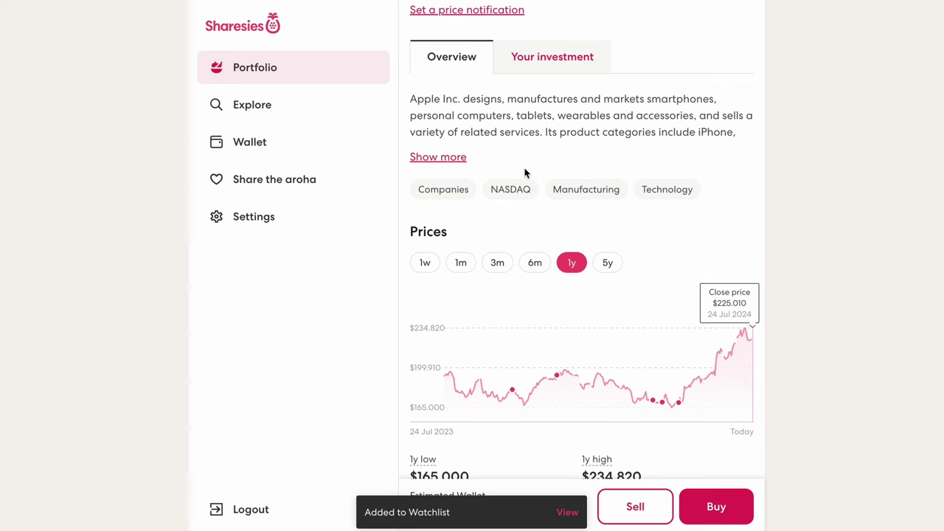
{"action": "left_click", "coordinate": [461, 158]}
{"action": "scroll", "coordinate": [459, 158], "scroll_direction": "down", "scroll_amount": 3}
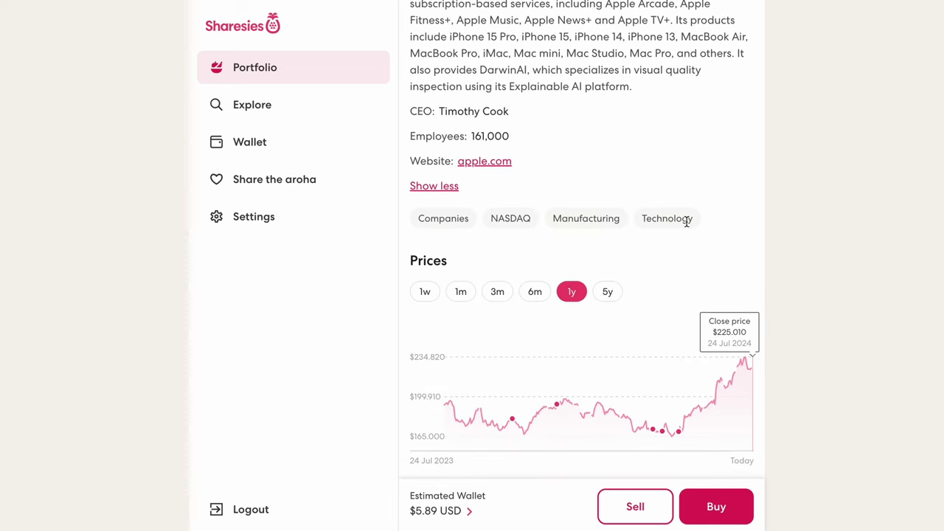
{"action": "scroll", "coordinate": [686, 221], "scroll_direction": "down", "scroll_amount": 2}
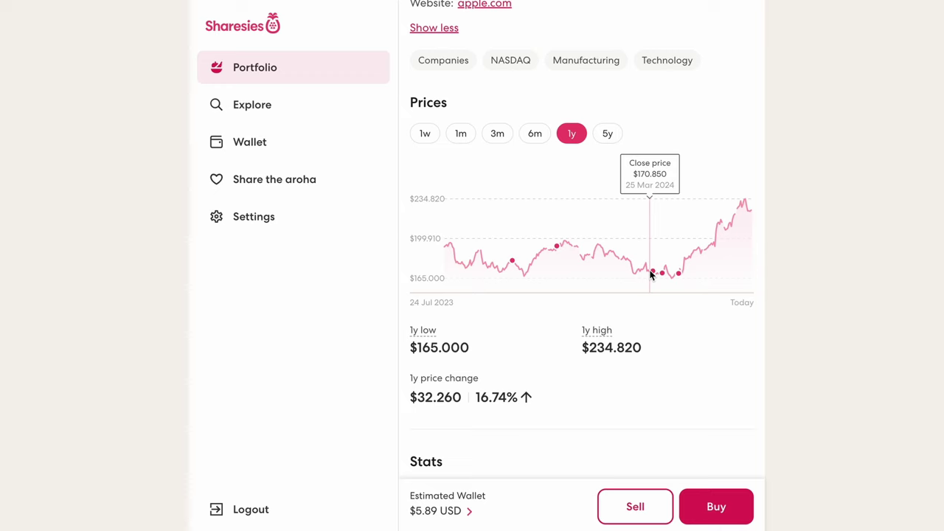
- Switch Apple's price chart to 3 months, try 6 months, then return to 3 months
{"action": "left_click", "coordinate": [499, 136]}
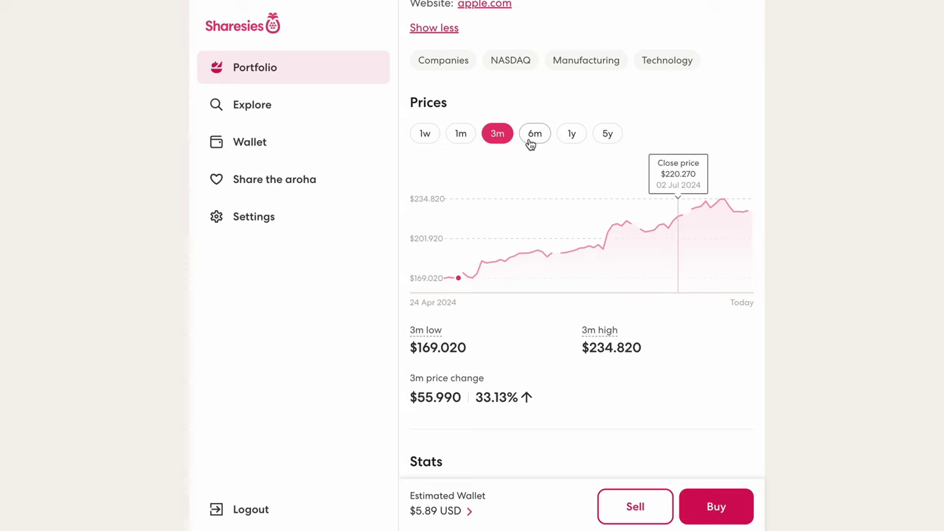
{"action": "left_click", "coordinate": [532, 140]}
{"action": "left_click", "coordinate": [501, 140]}
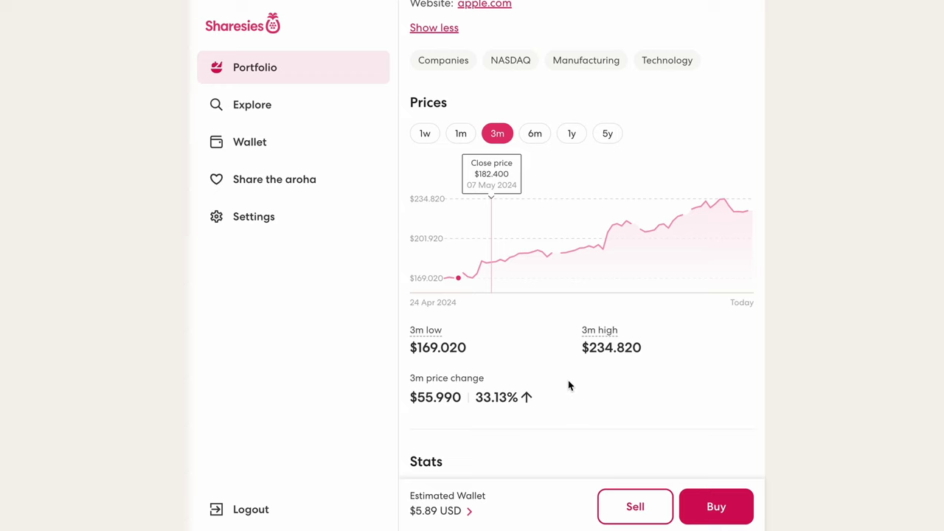
- Scroll to Stats and open the Gross dividend yield details
{"action": "scroll", "coordinate": [567, 387], "scroll_direction": "down", "scroll_amount": 3}
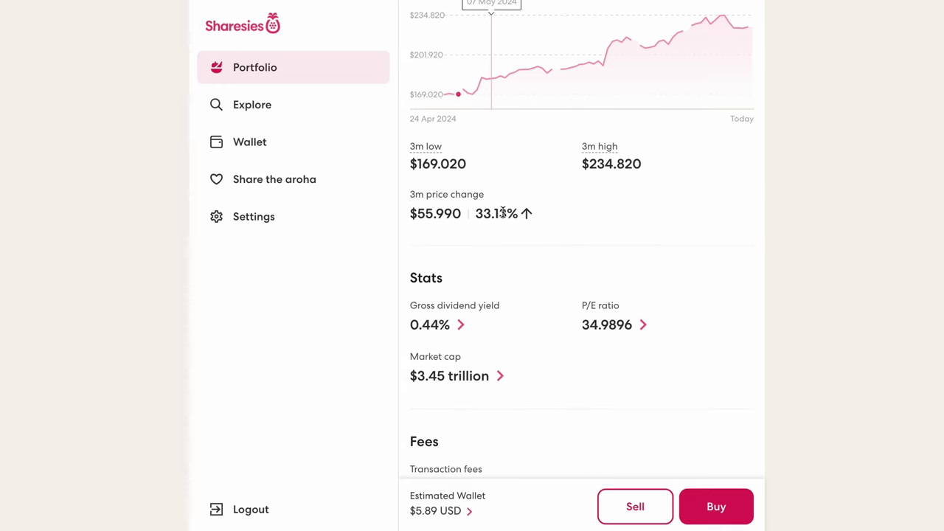
{"action": "scroll", "coordinate": [503, 213], "scroll_direction": "down", "scroll_amount": 1}
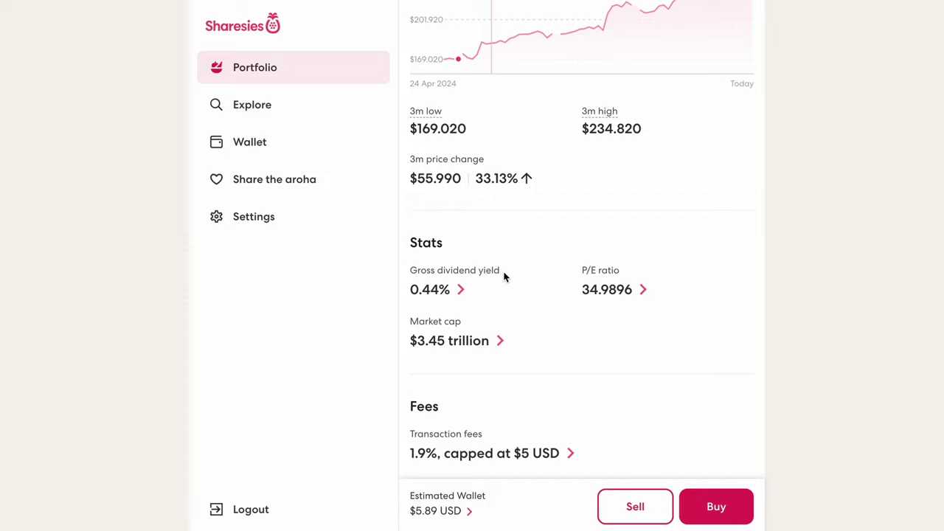
{"action": "left_click", "coordinate": [448, 293]}
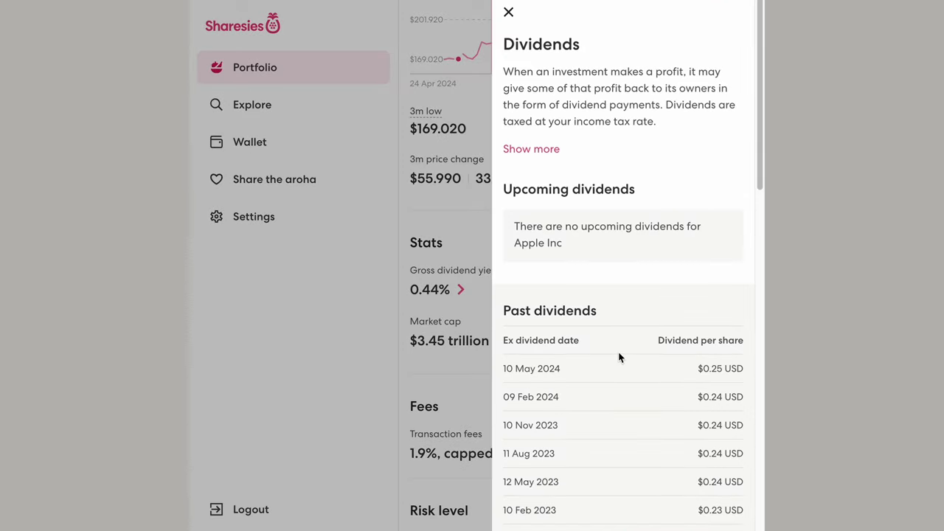